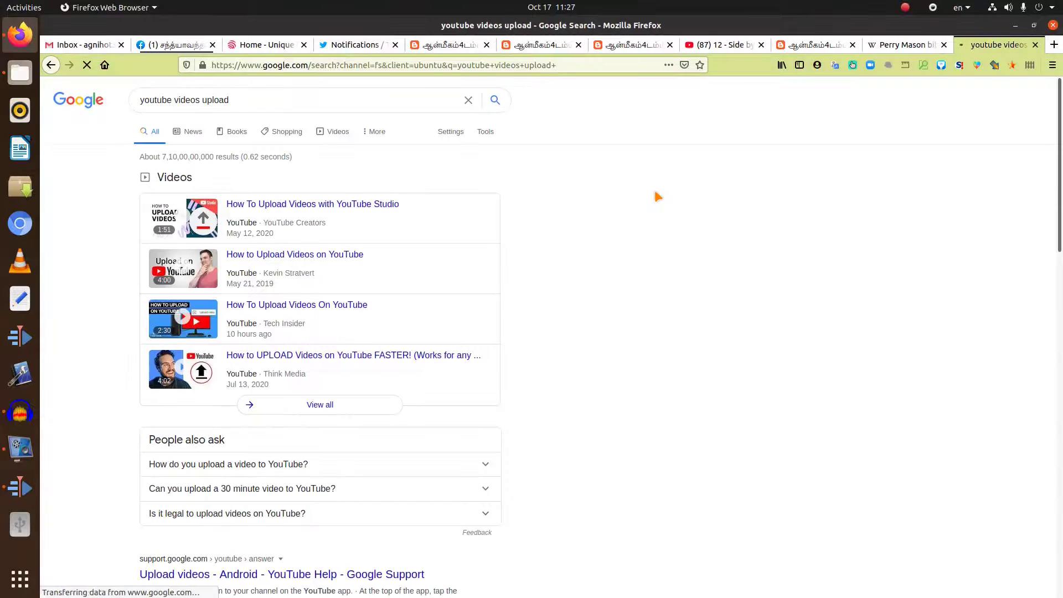
# Step: Extend the Google search to "youtube videos upload best configuraton" and run it
pyautogui.scroll(-5, 626, 309)
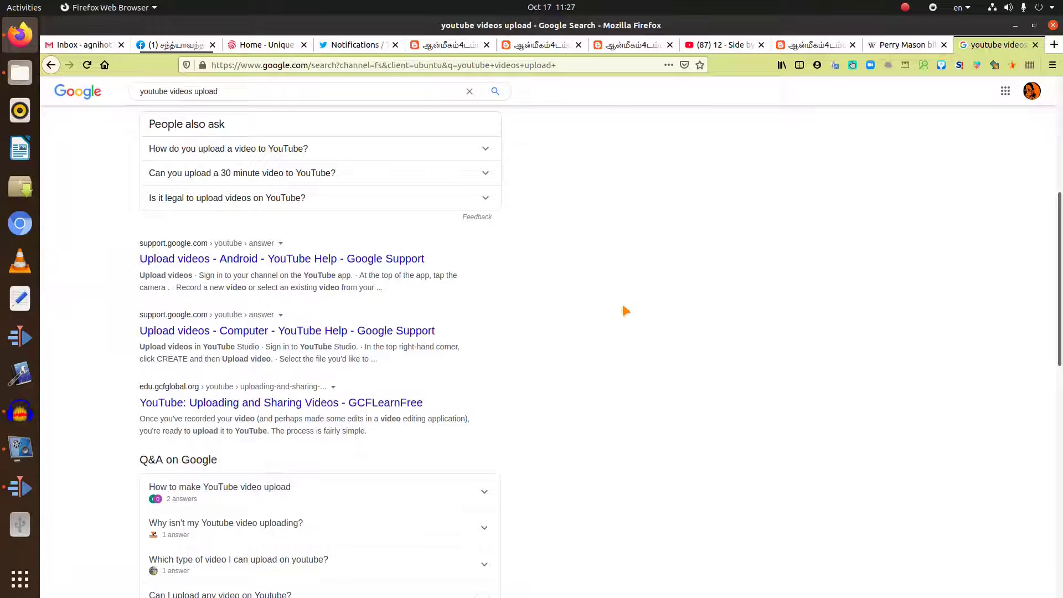
pyautogui.click(259, 93)
pyautogui.write('best')
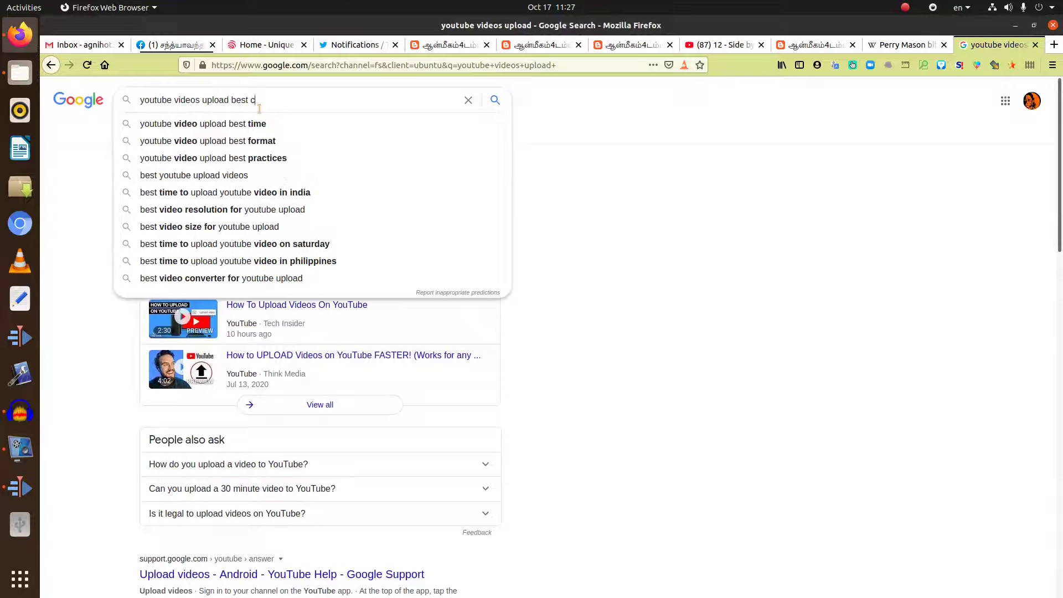
pyautogui.write(' configuraton')
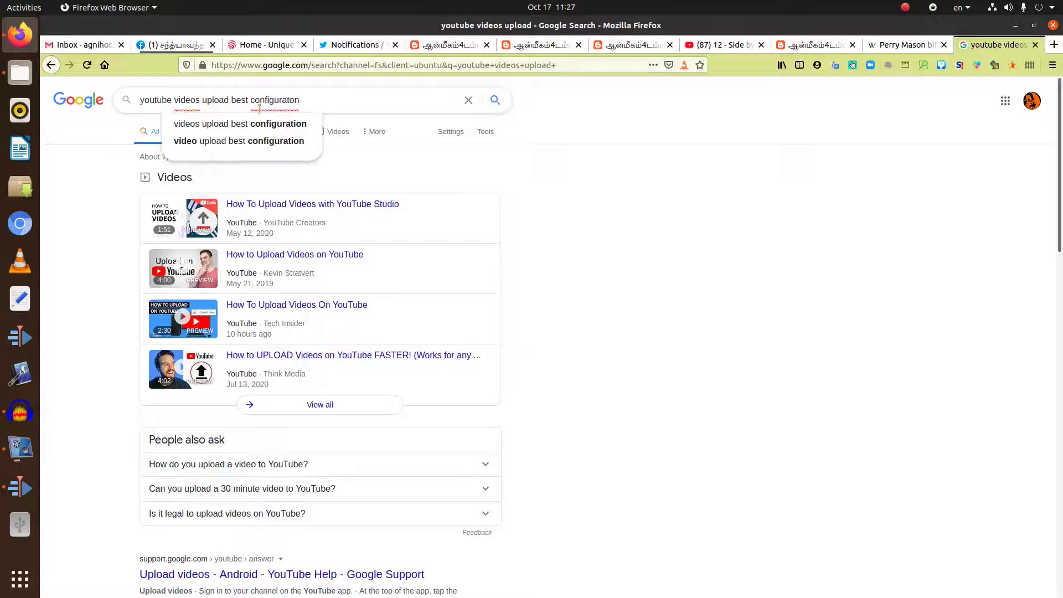
pyautogui.press('Return')
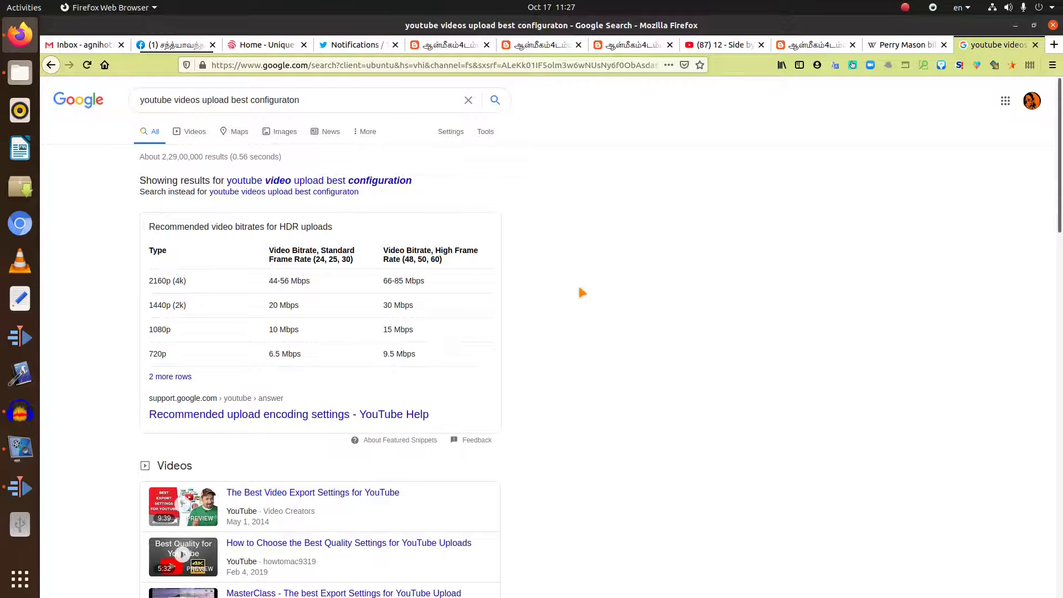
# Step: Open the YouTube Help article "Recommended upload encoding settings" from the search results
pyautogui.scroll(-1, 486, 335)
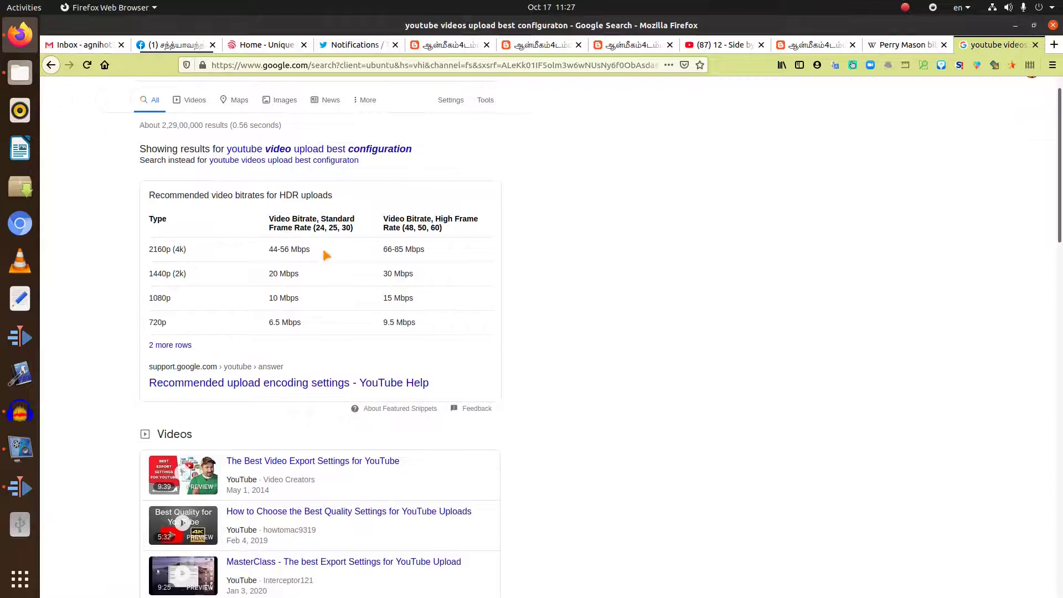
pyautogui.scroll(-2, 491, 268)
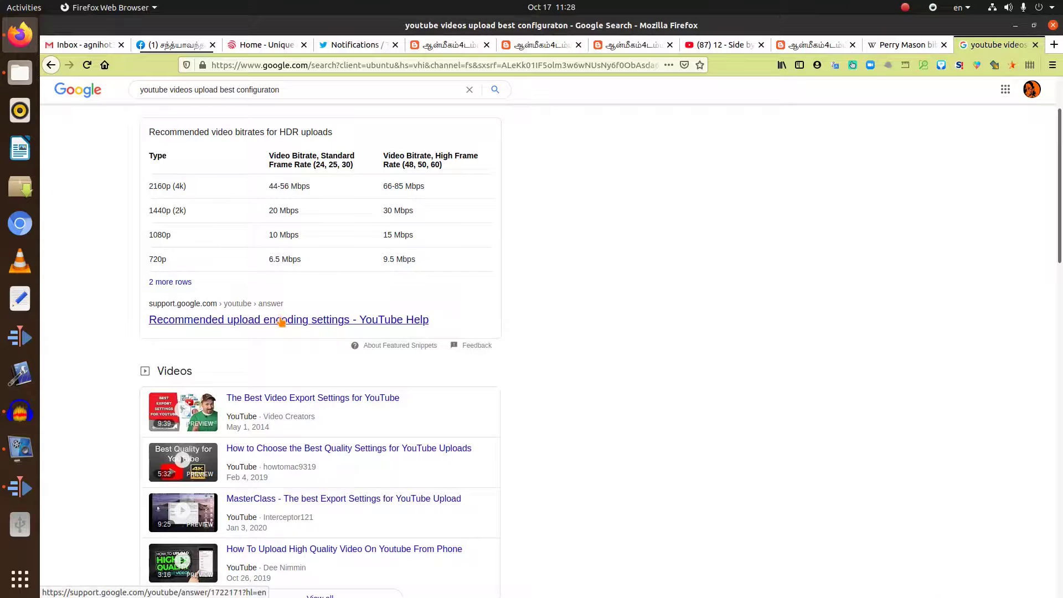
pyautogui.click(279, 320)
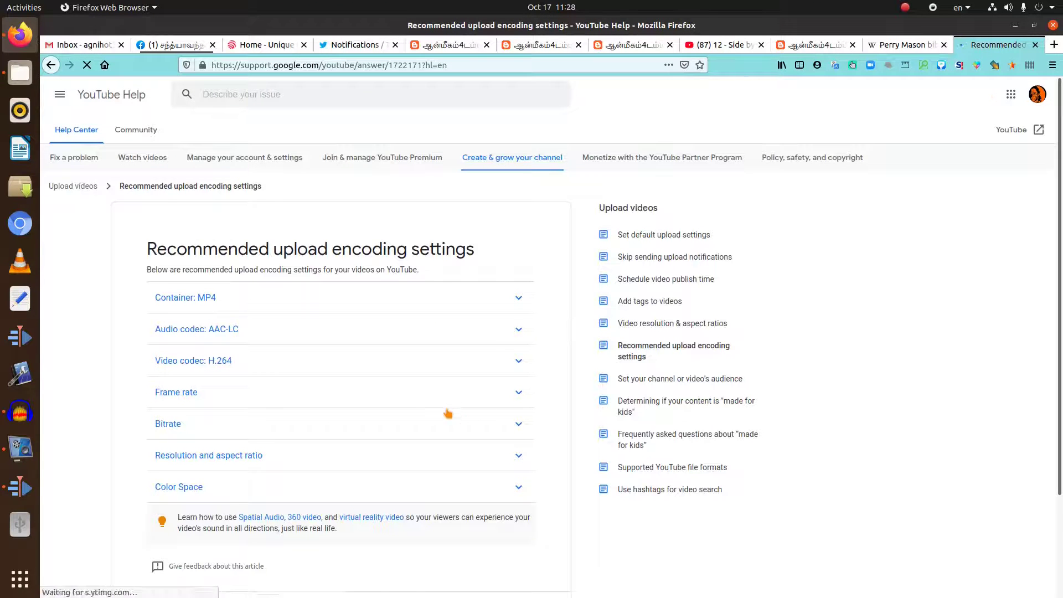
# Step: Expand the Container: MP4 and Audio codec: AAC-LC sections of the article to read their recommendations
pyautogui.scroll(-2, 446, 399)
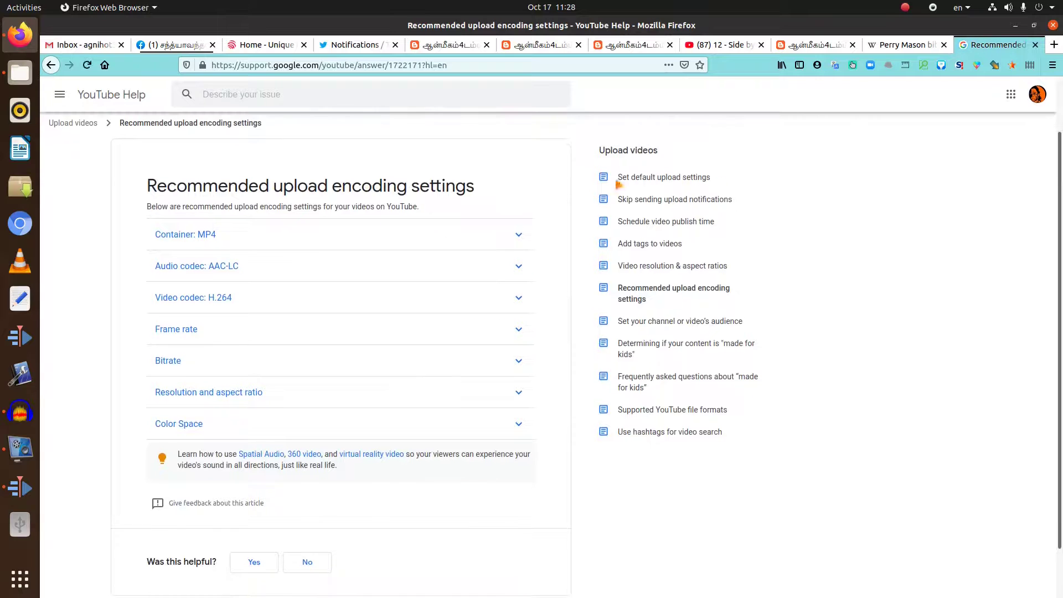
pyautogui.scroll(-1, 814, 183)
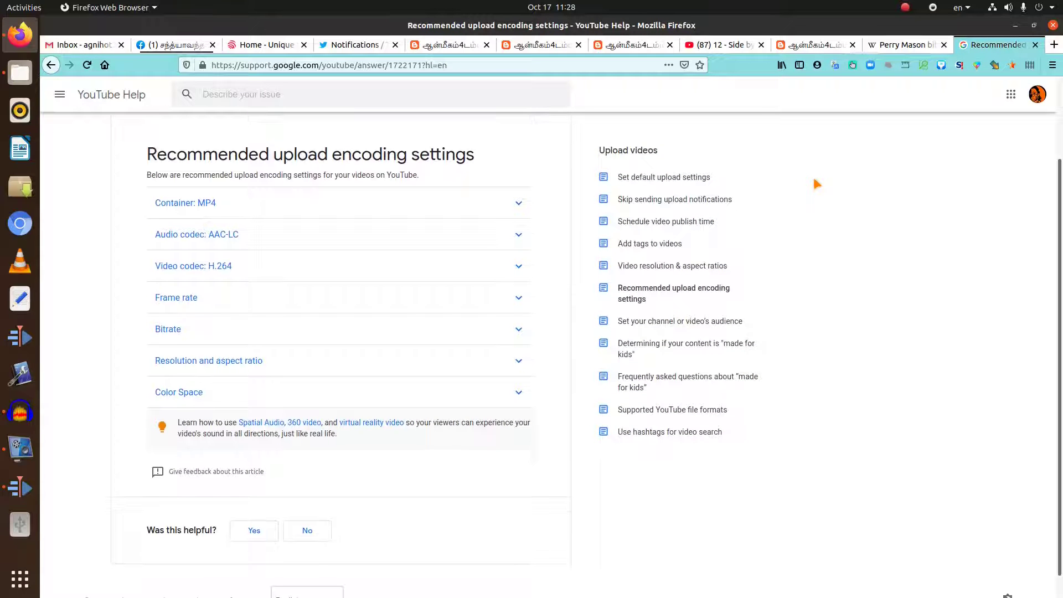
pyautogui.click(520, 205)
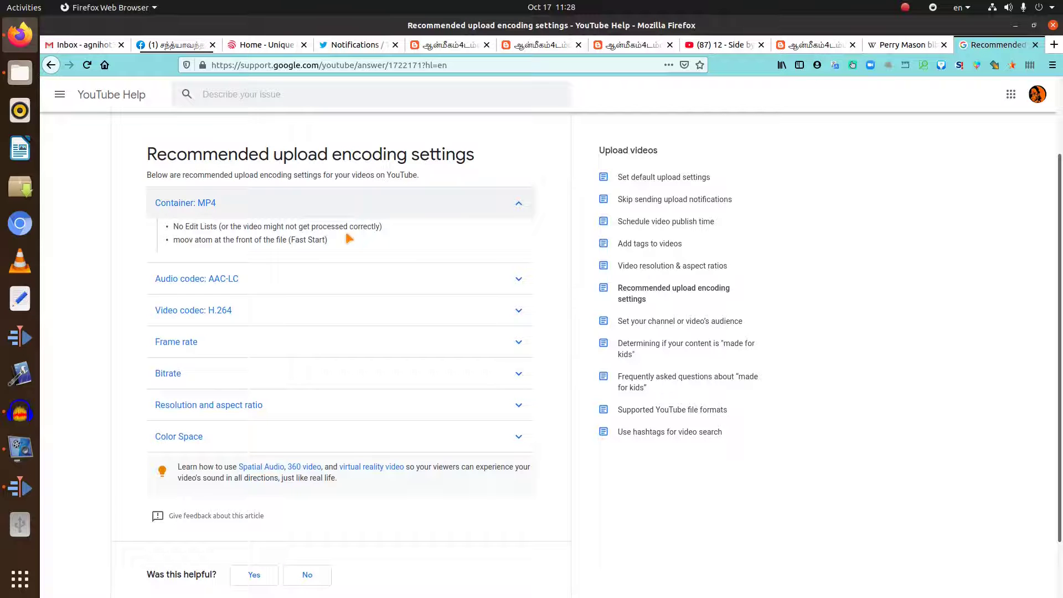
pyautogui.scroll(-2, 347, 235)
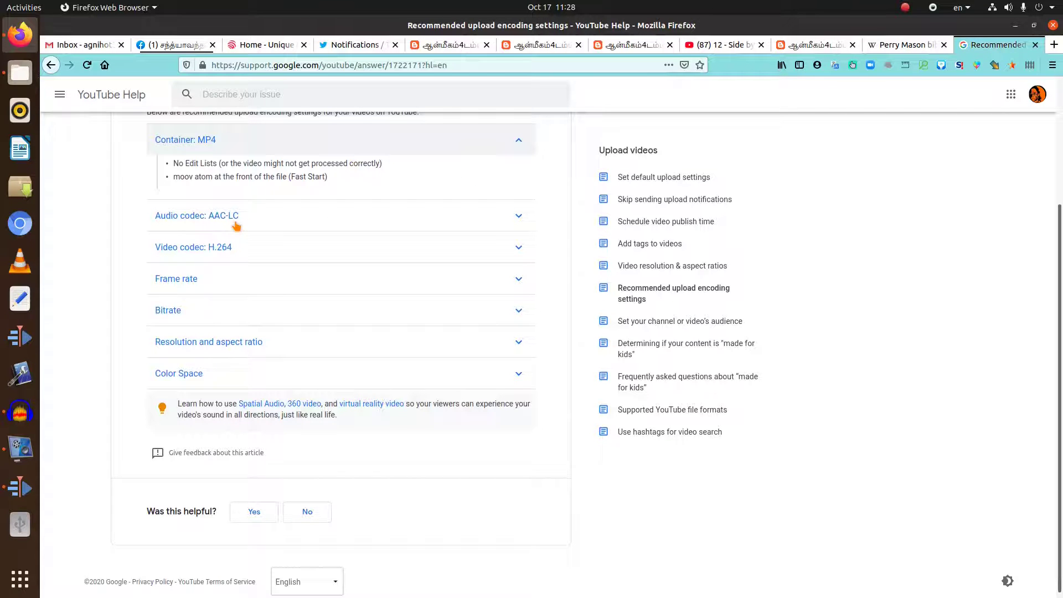
pyautogui.click(518, 221)
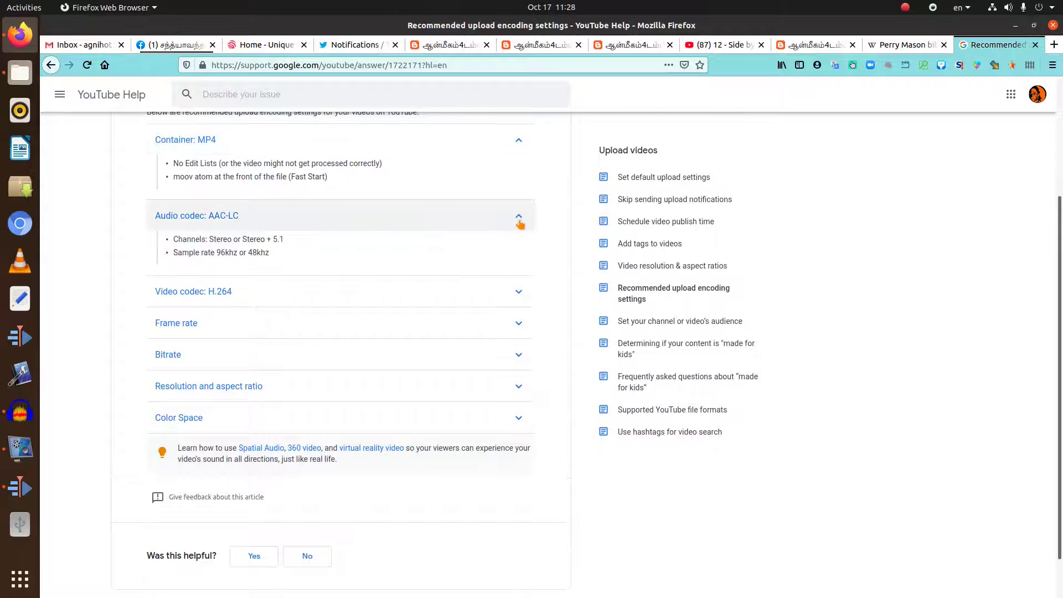
# Step: Expand the Video codec: H.264 and Frame rate sections and read their upload recommendations
pyautogui.scroll(-2, 372, 256)
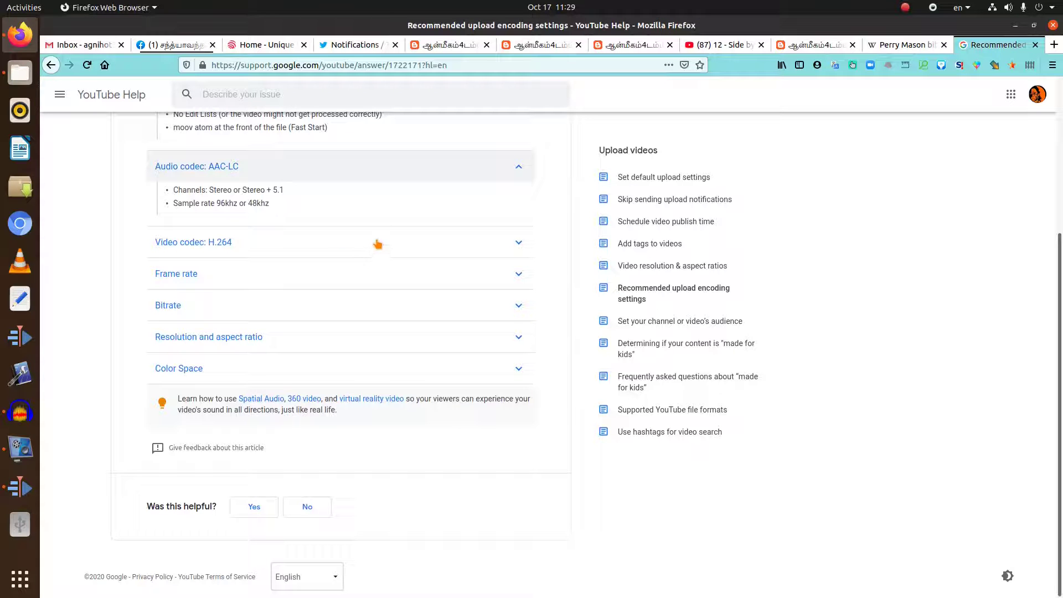
pyautogui.click(485, 252)
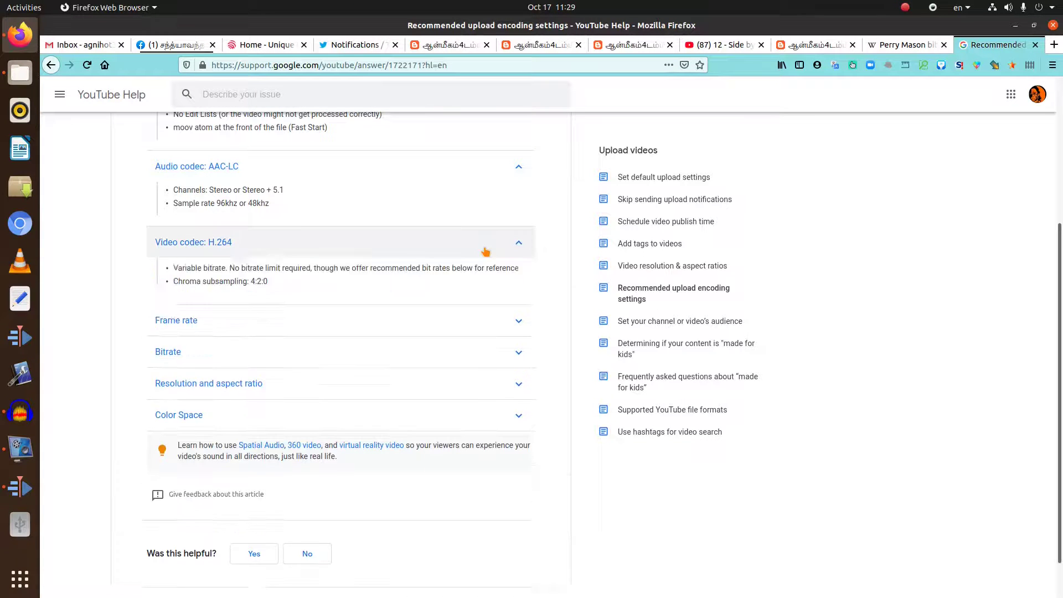
pyautogui.scroll(-1, 476, 330)
pyautogui.scroll(-1, 476, 329)
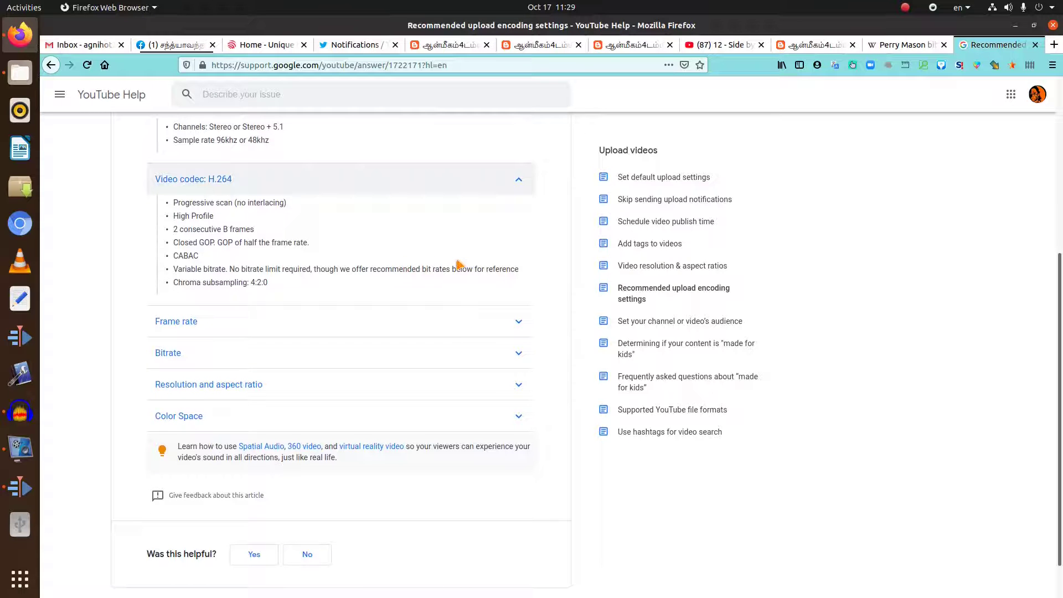
pyautogui.scroll(-1, 457, 264)
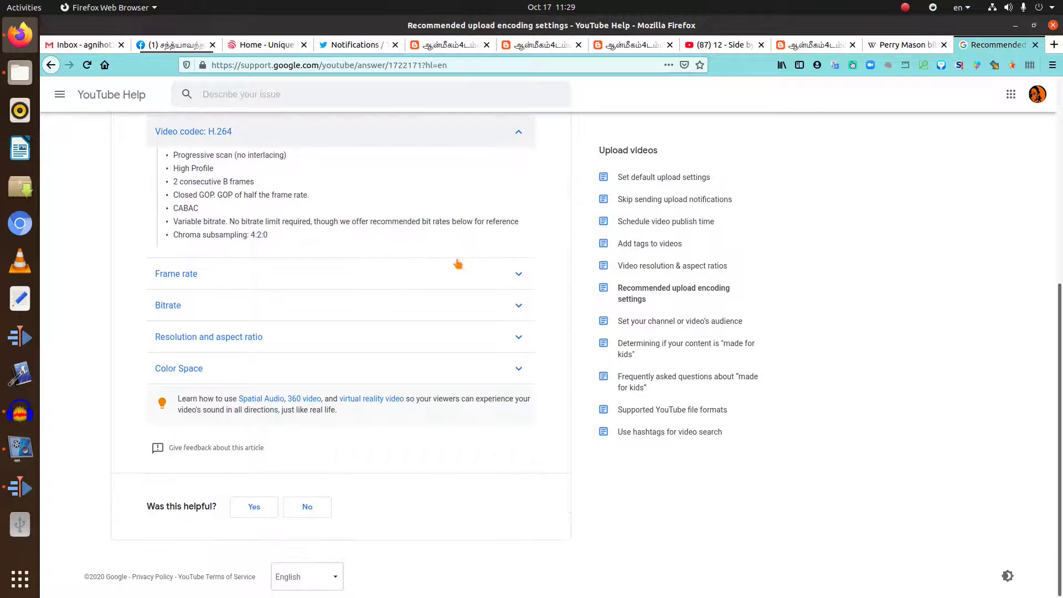
pyautogui.click(494, 284)
pyautogui.scroll(-2, 494, 283)
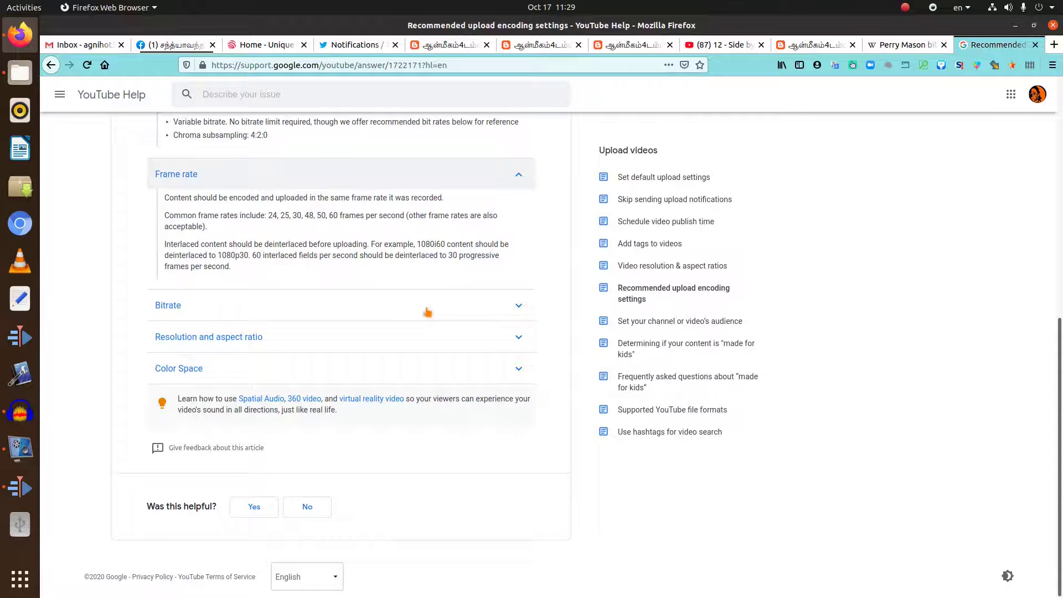
# Step: Expand the Resolution and aspect ratio section and highlight the 16:9 standard aspect ratio
pyautogui.click(416, 339)
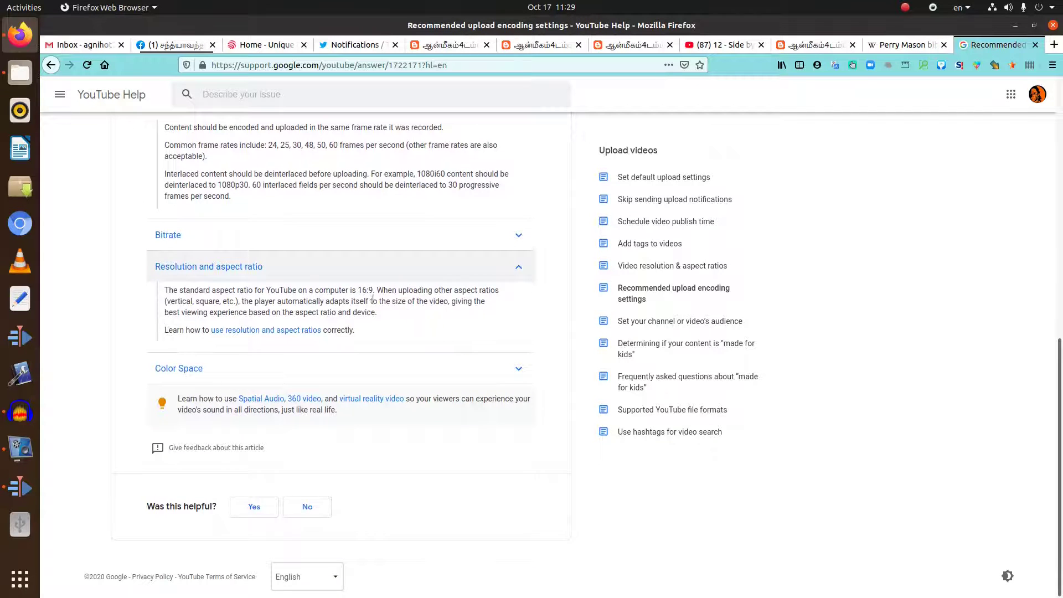
pyautogui.doubleClick(364, 290)
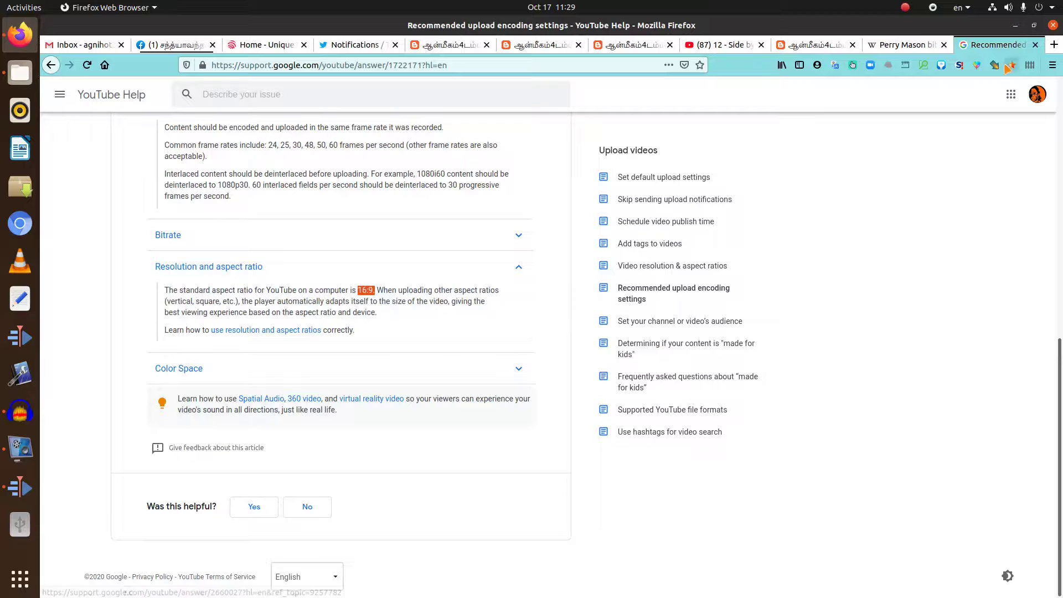
# Step: Switch to Kdenlive and open the Project Defaults page of its configuration dialog
pyautogui.click(1016, 26)
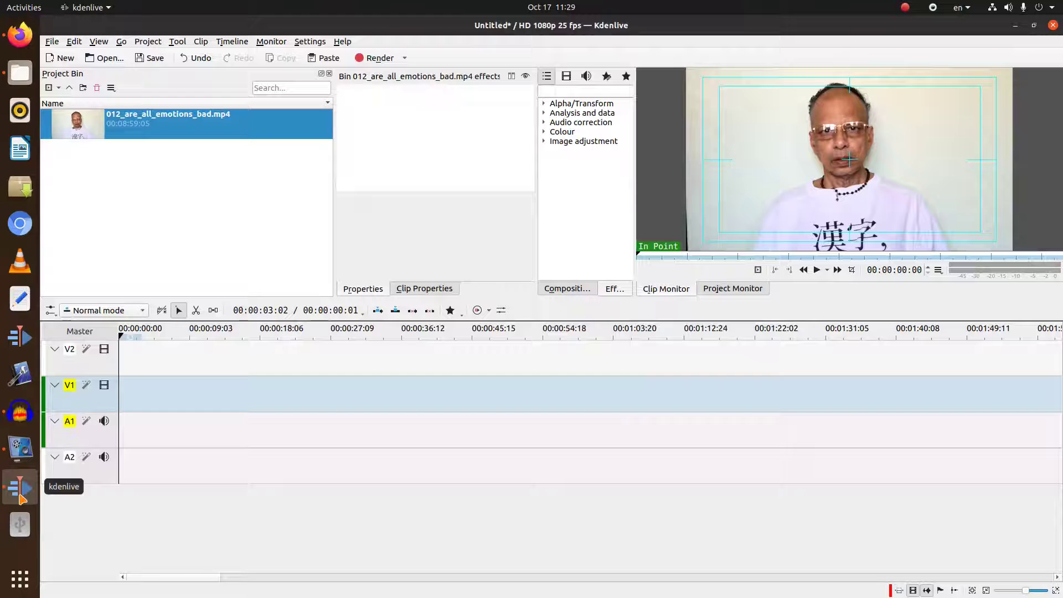
pyautogui.click(304, 44)
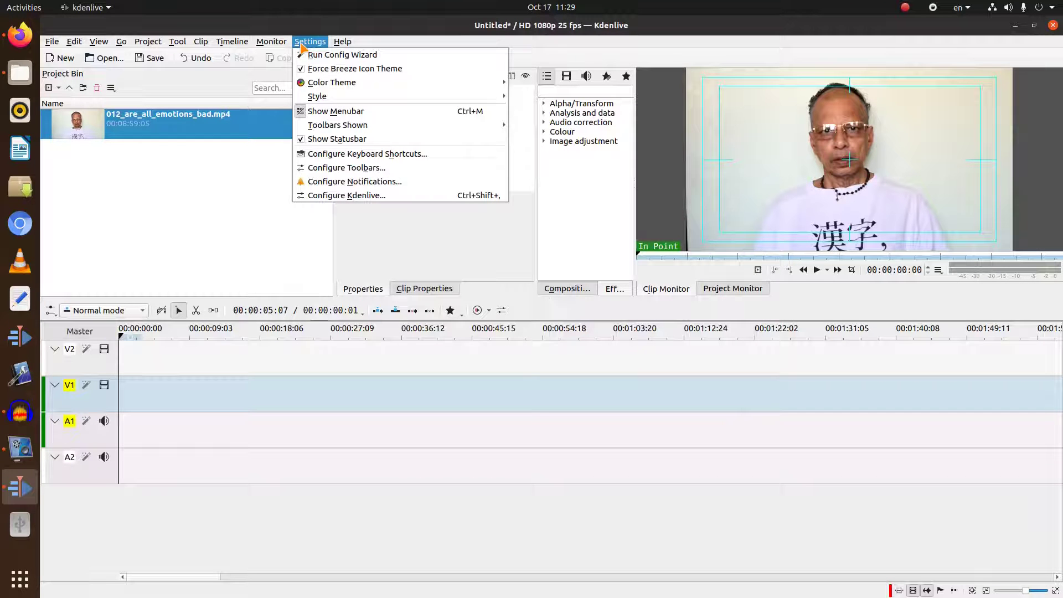
pyautogui.click(370, 200)
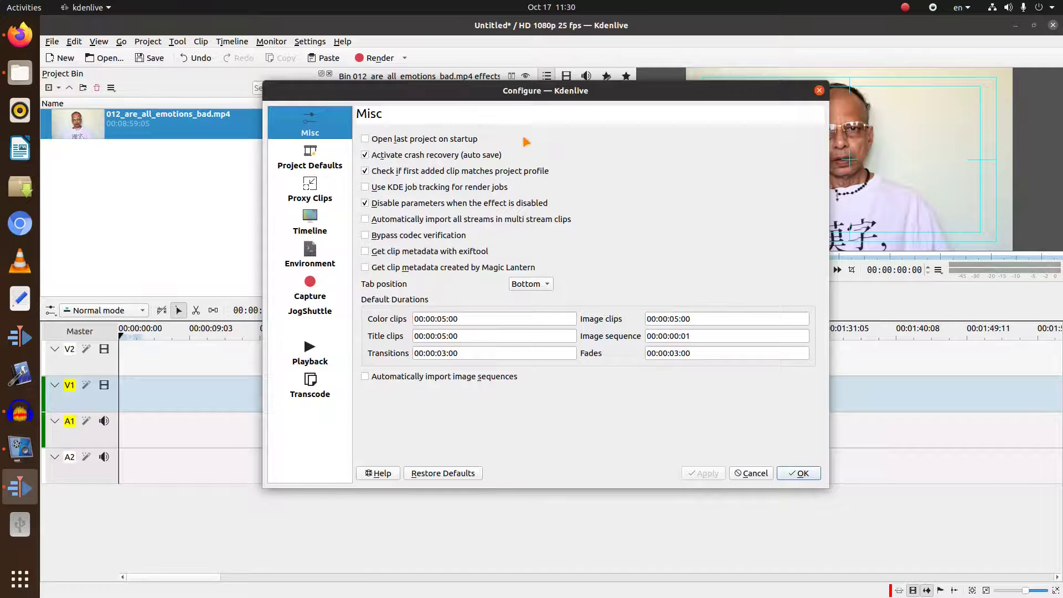
pyautogui.click(321, 158)
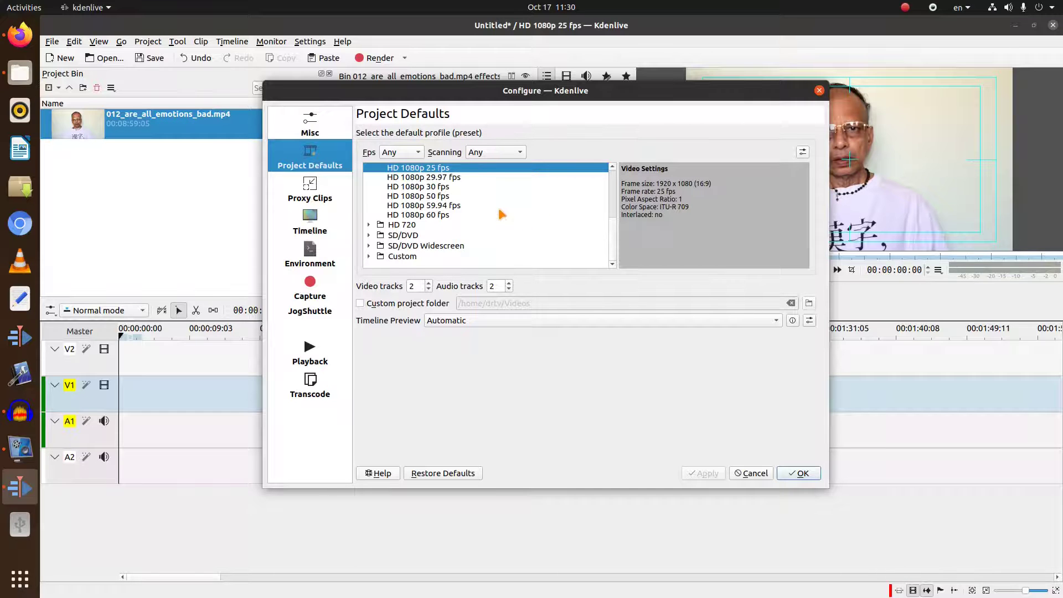
# Step: Examine the available default project profiles, from the 4K and Full HD 1080 presets to the SD/DVD and Custom groups
pyautogui.scroll(3, 502, 215)
pyautogui.scroll(1, 541, 217)
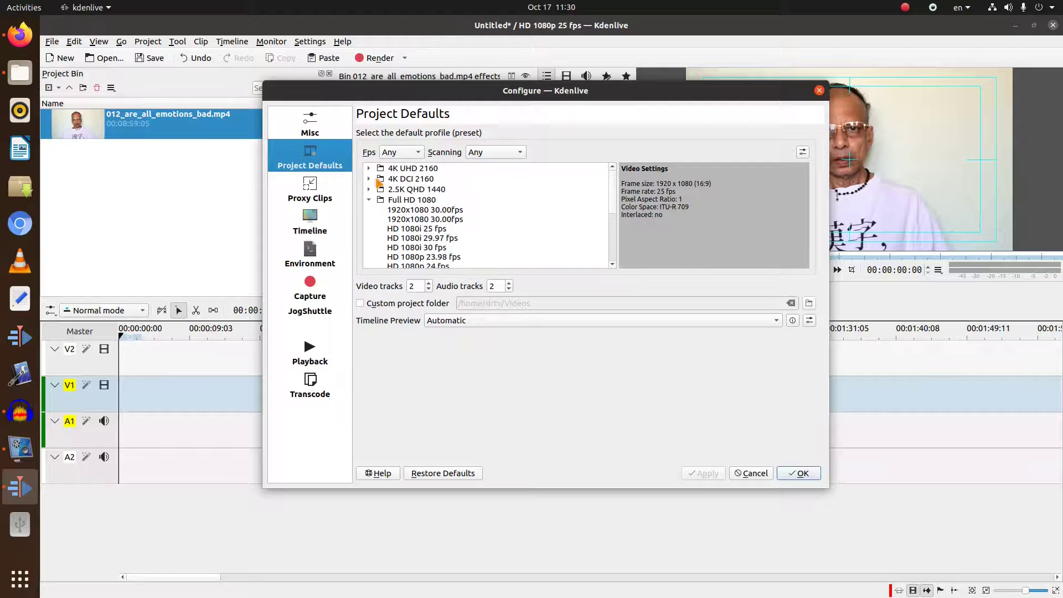
pyautogui.scroll(-1, 491, 205)
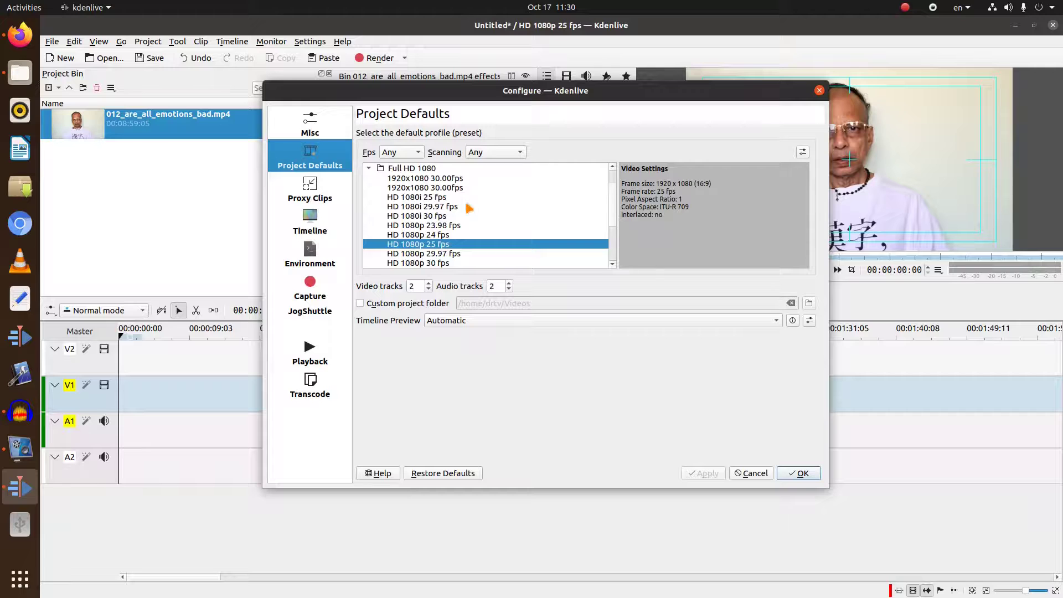
pyautogui.scroll(1, 465, 204)
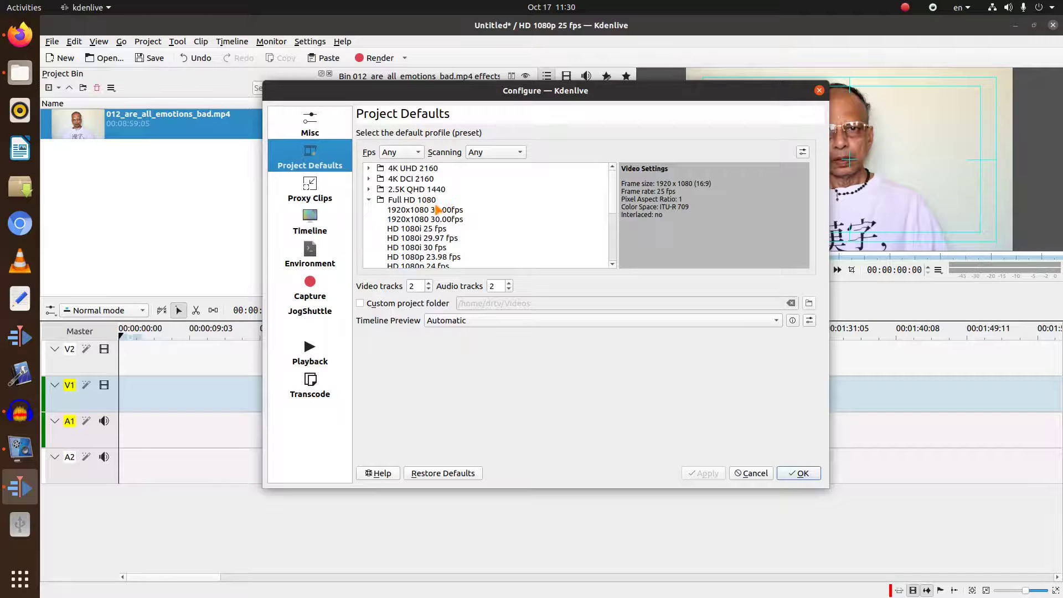
pyautogui.scroll(-1, 465, 204)
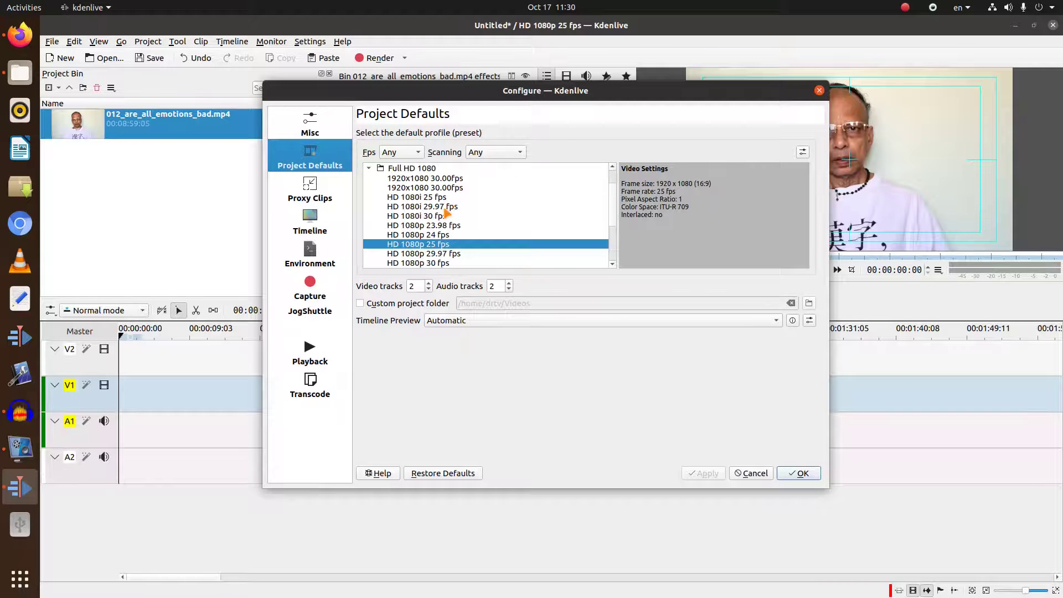
pyautogui.scroll(1, 445, 214)
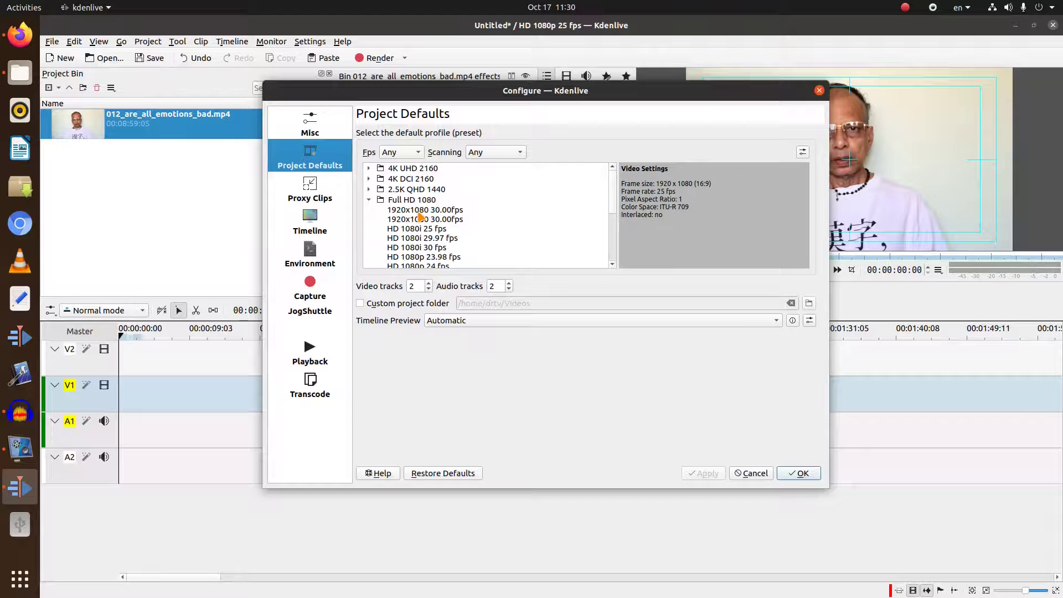
pyautogui.scroll(-1, 529, 215)
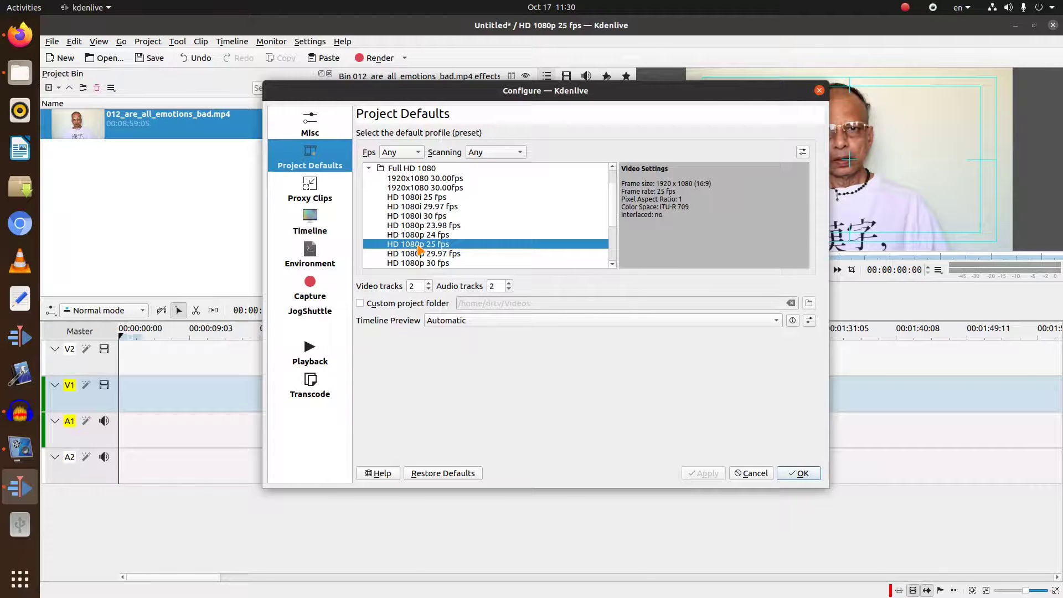
pyautogui.scroll(-1, 543, 246)
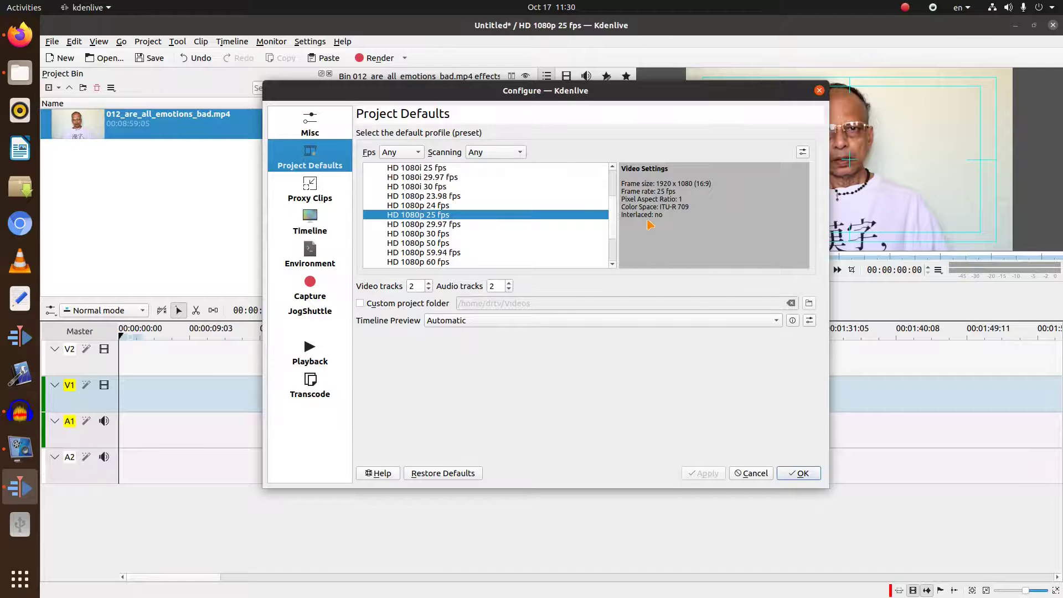
pyautogui.scroll(-2, 455, 207)
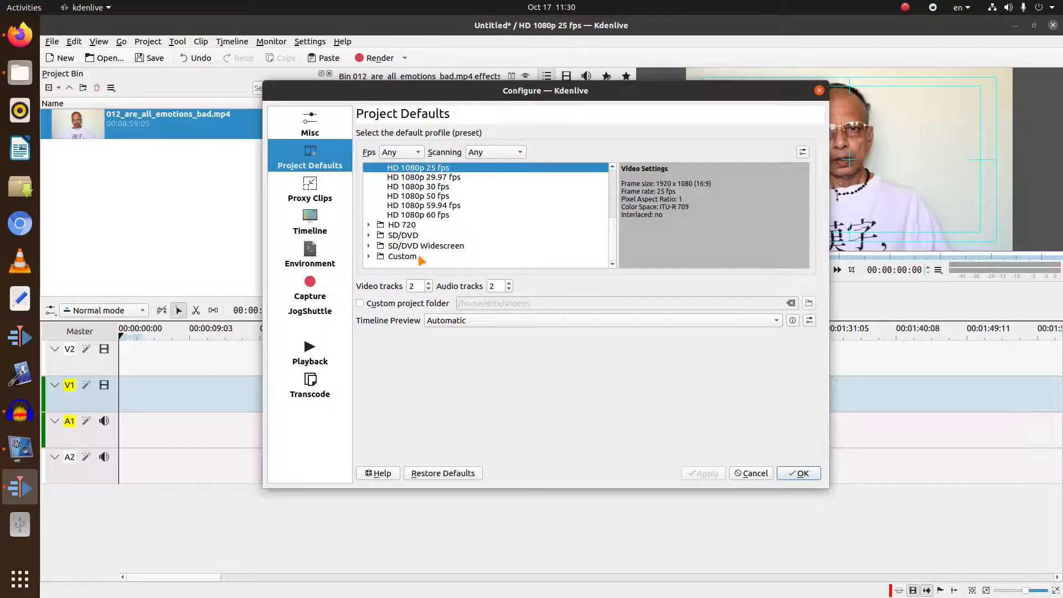
pyautogui.scroll(1, 422, 263)
pyautogui.scroll(1, 421, 259)
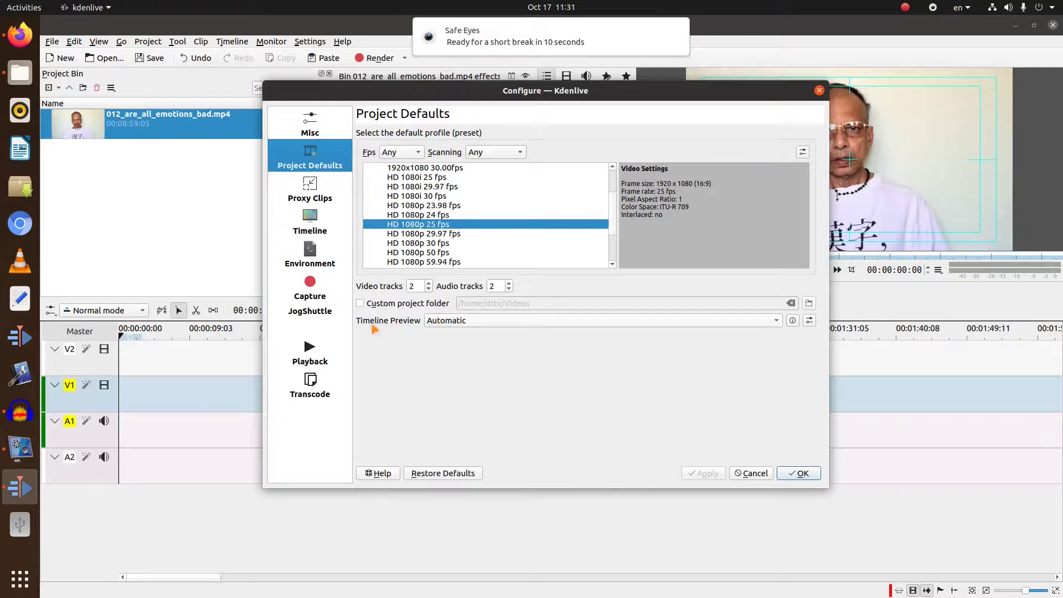
# Step: Enable the custom project folder option briefly and disable it again
pyautogui.click(360, 304)
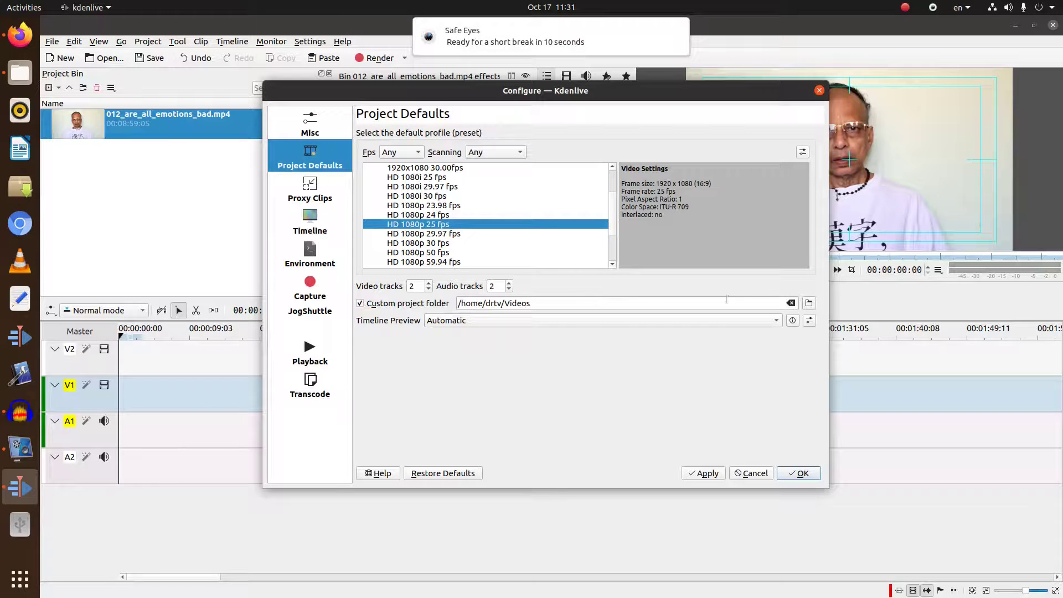
pyautogui.click(360, 304)
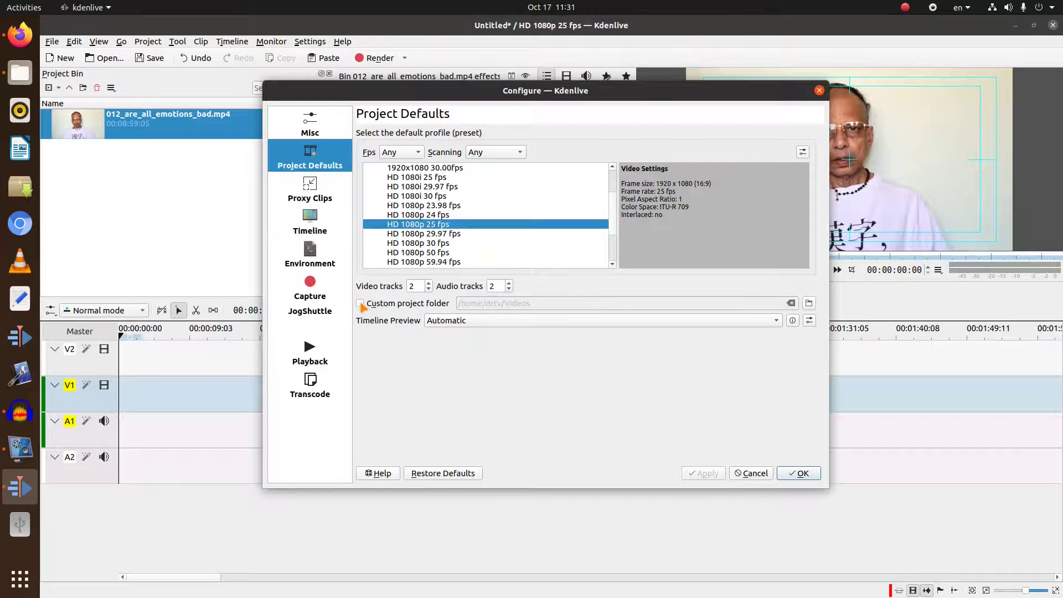
# Step: Review the Proxy Clips settings, moving the dialog aside to see the monitor, and open the Timeline settings
pyautogui.click(313, 193)
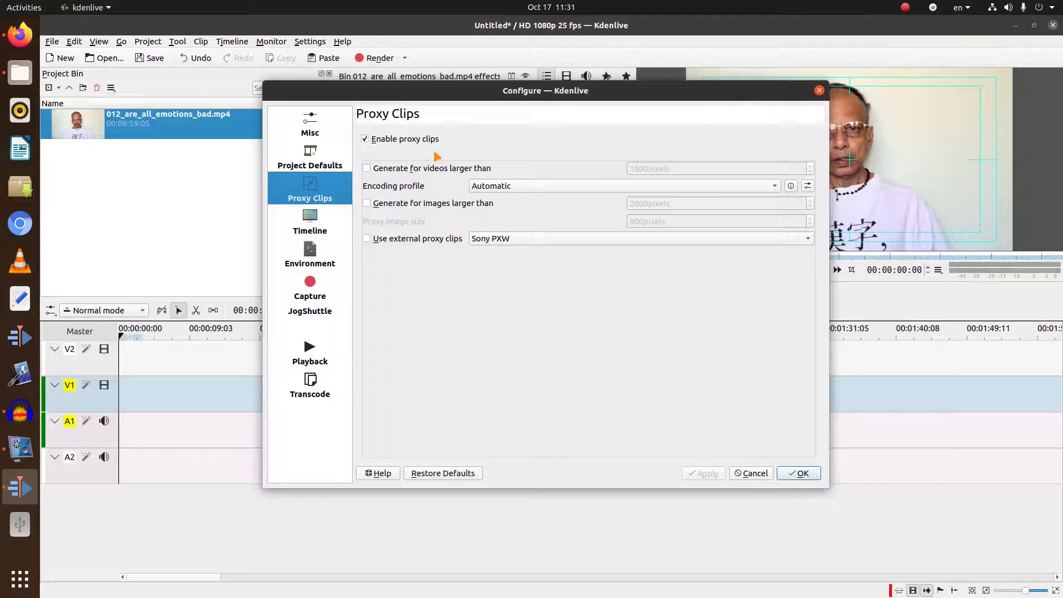
pyautogui.moveTo(554, 96); pyautogui.dragTo(418, 154)
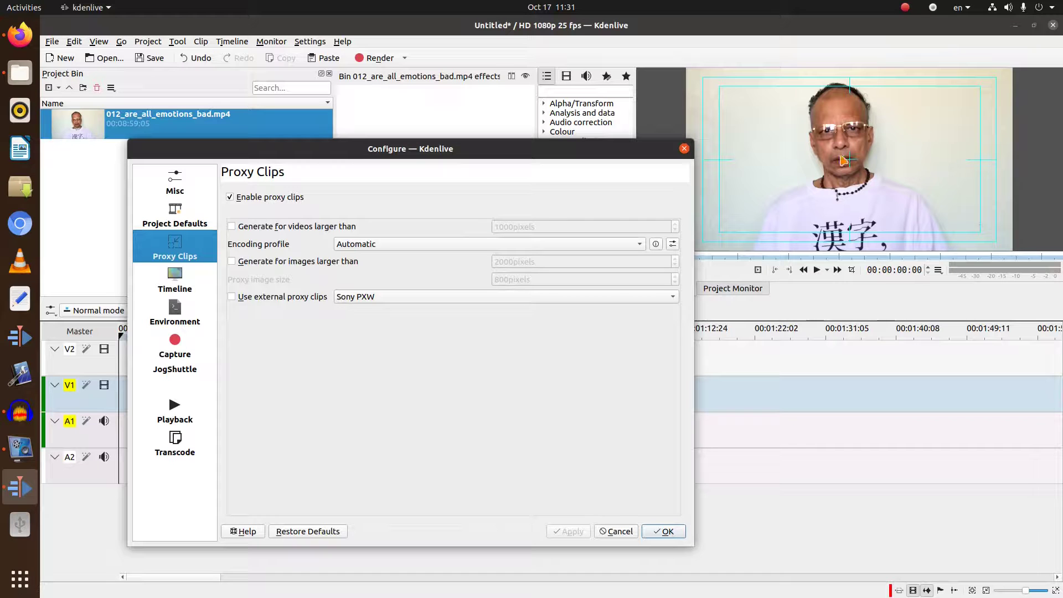
pyautogui.moveTo(503, 157); pyautogui.dragTo(531, 102)
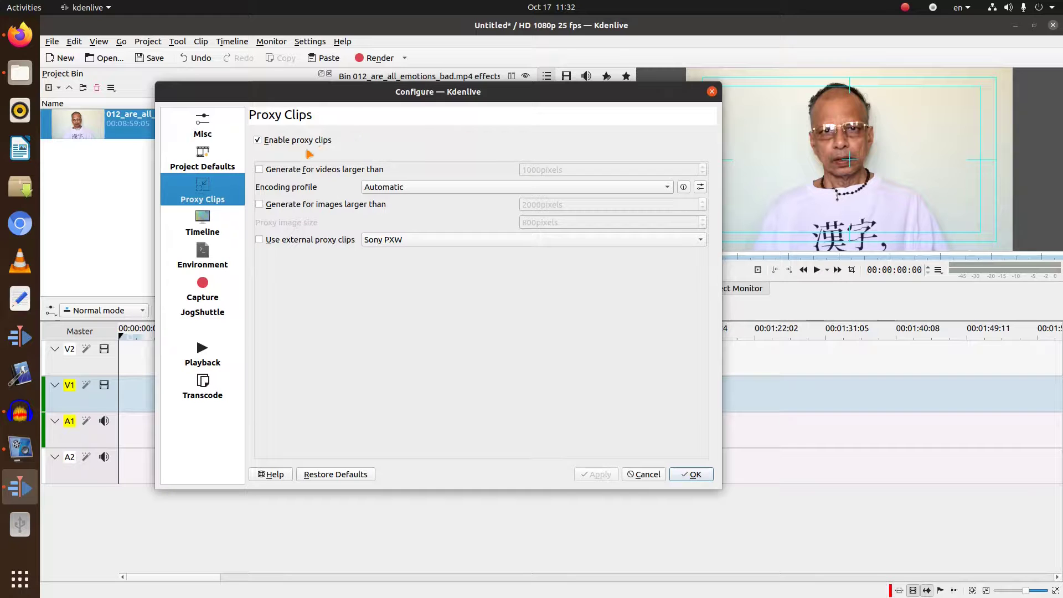
pyautogui.click(202, 229)
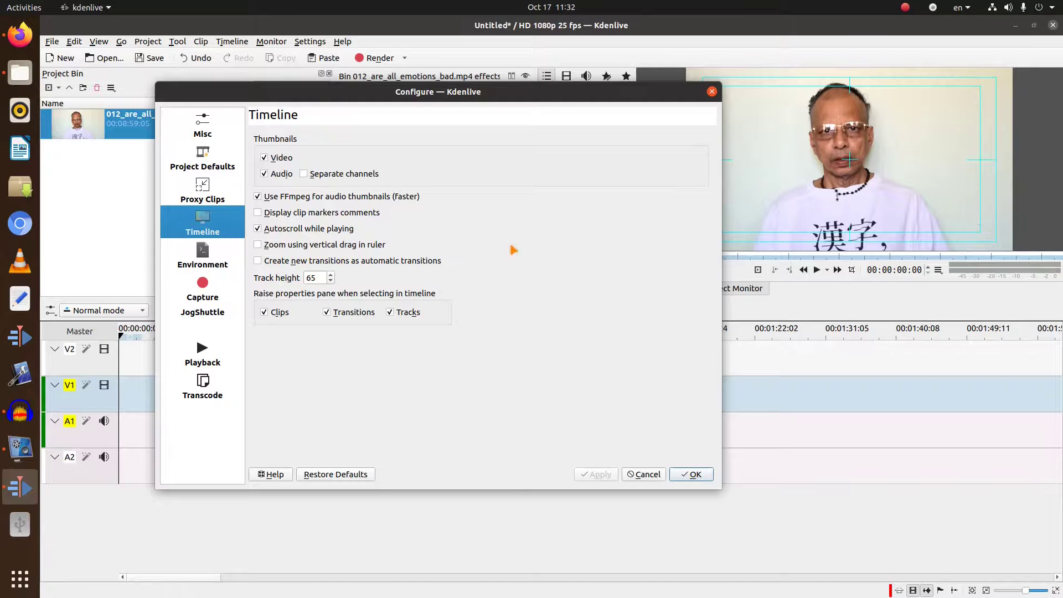
# Step: Examine the Environment settings, covering MLT environment processing threads, default folders, default apps and MIME types
pyautogui.click(211, 263)
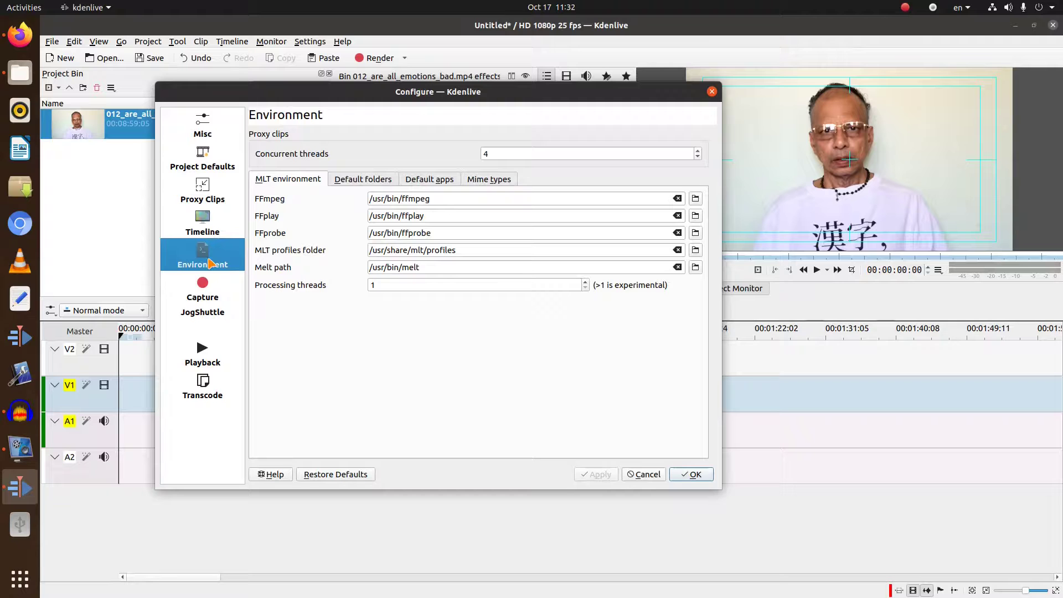
pyautogui.click(387, 284)
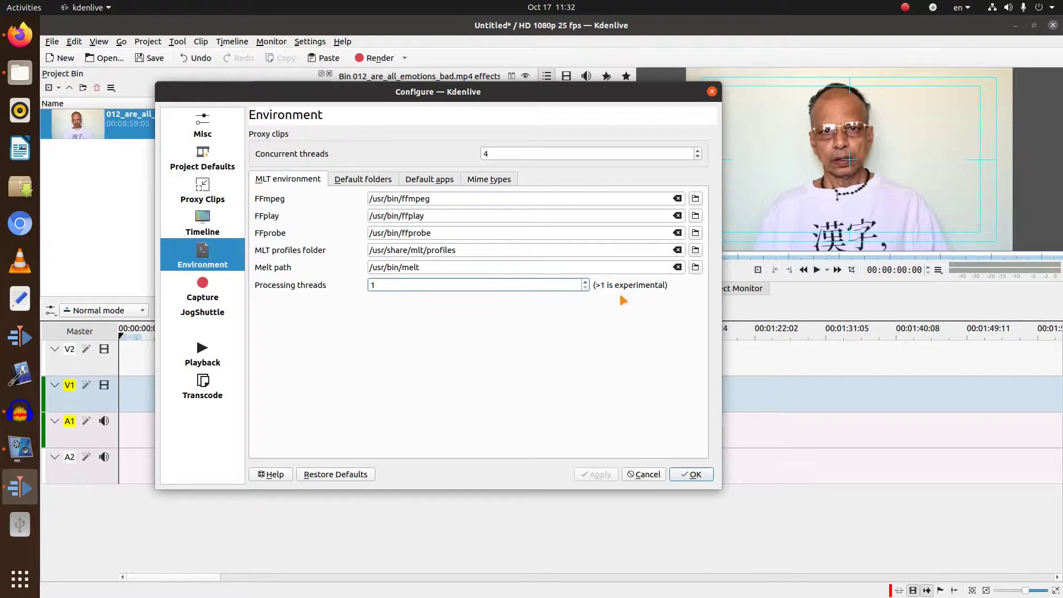
pyautogui.click(348, 181)
pyautogui.click(427, 180)
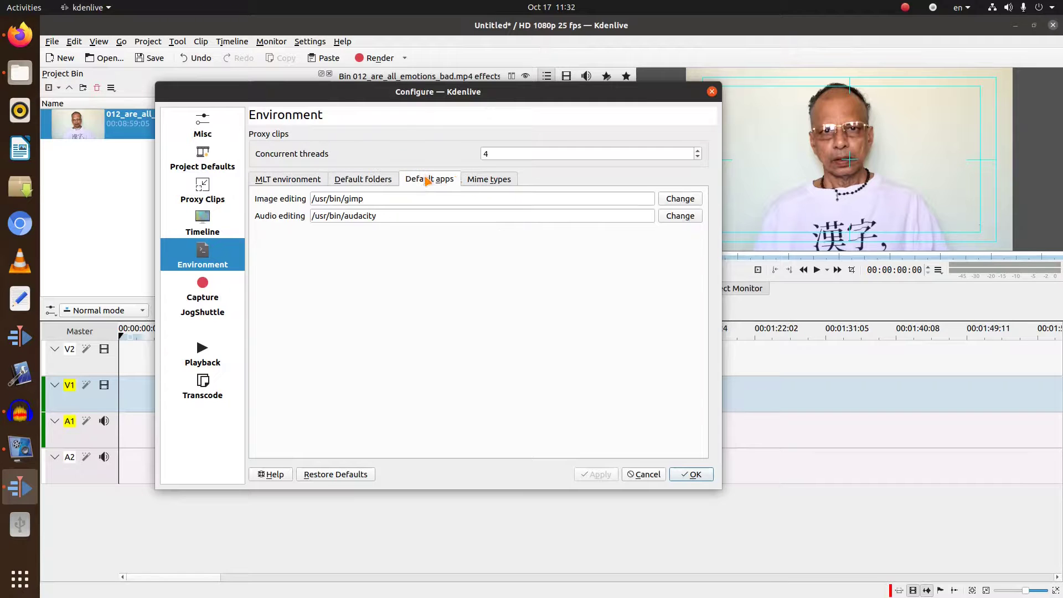
pyautogui.click(495, 181)
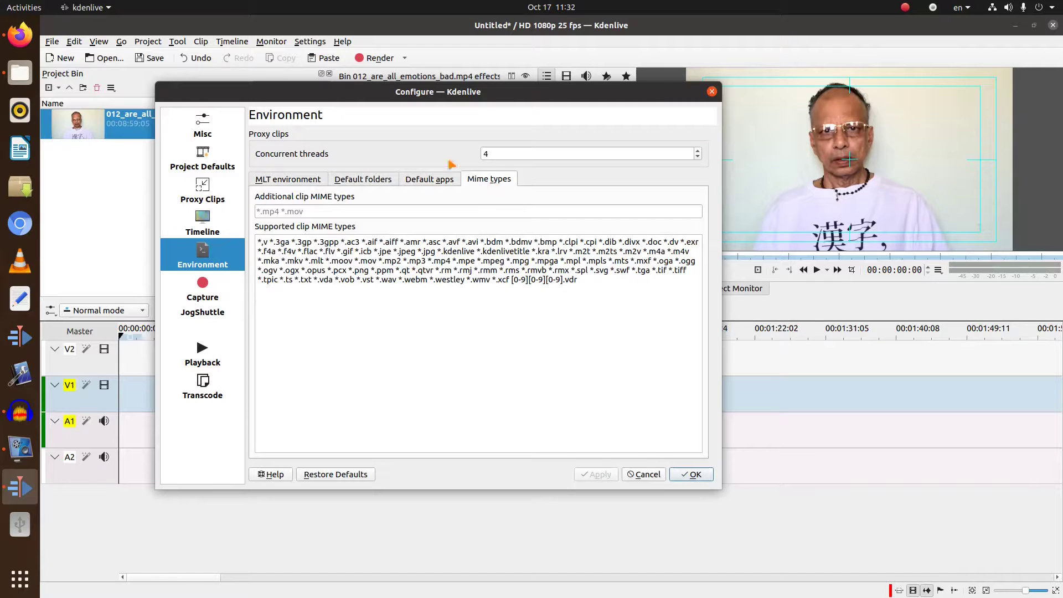
# Step: Examine the Capture settings for screen grab, Blackmagic and audio, including the screen capture mode choices
pyautogui.click(202, 298)
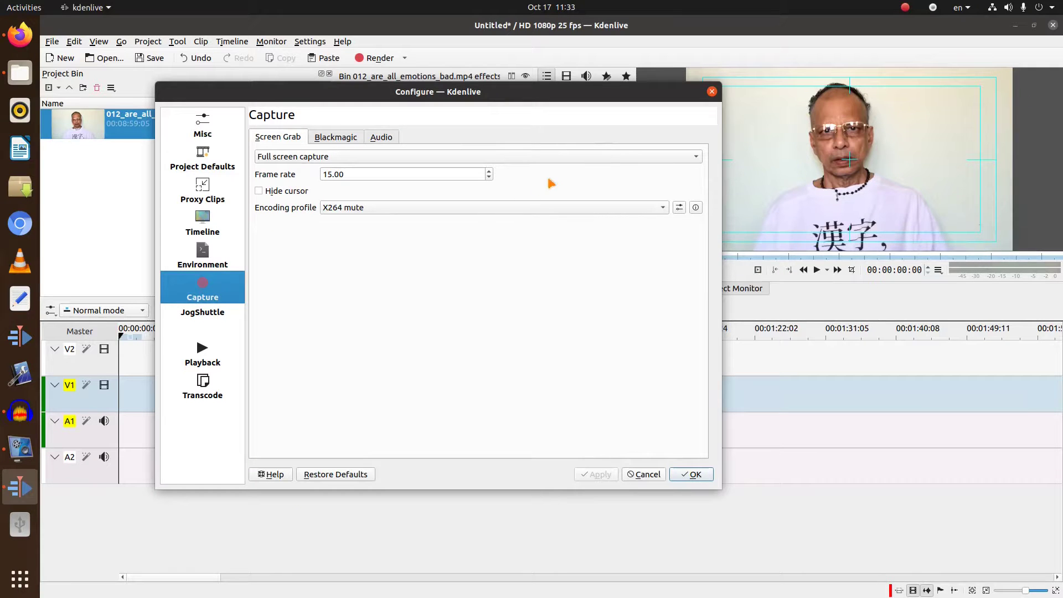
pyautogui.click(697, 160)
pyautogui.click(697, 160)
pyautogui.click(334, 140)
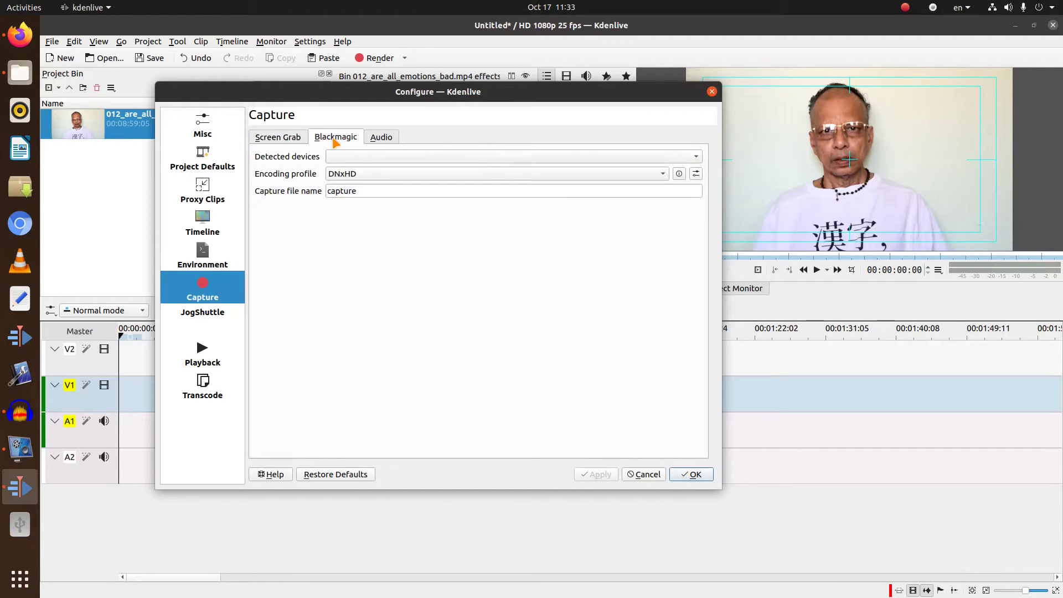
pyautogui.click(375, 140)
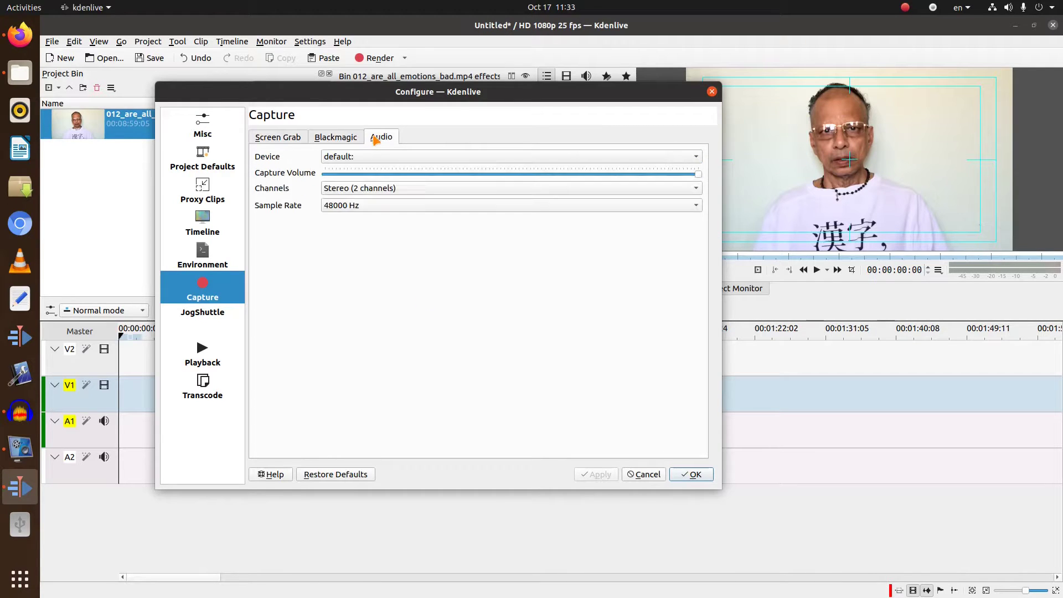
pyautogui.click(279, 141)
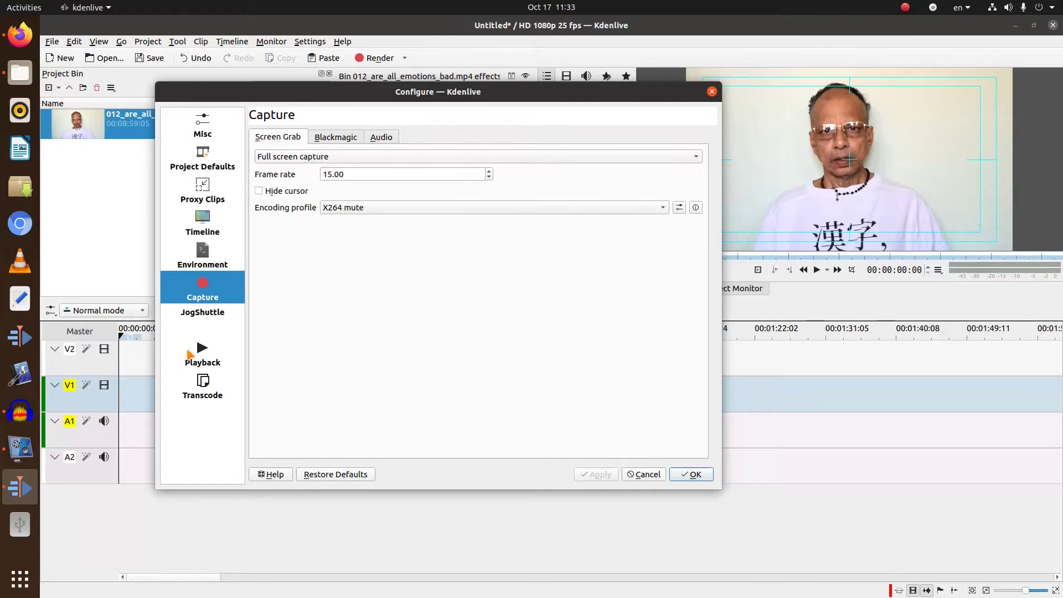
# Step: Review the JogShuttle, Playback and Transcode settings, including the transcode profile details, and close the configuration dialog by accepting it
pyautogui.click(201, 313)
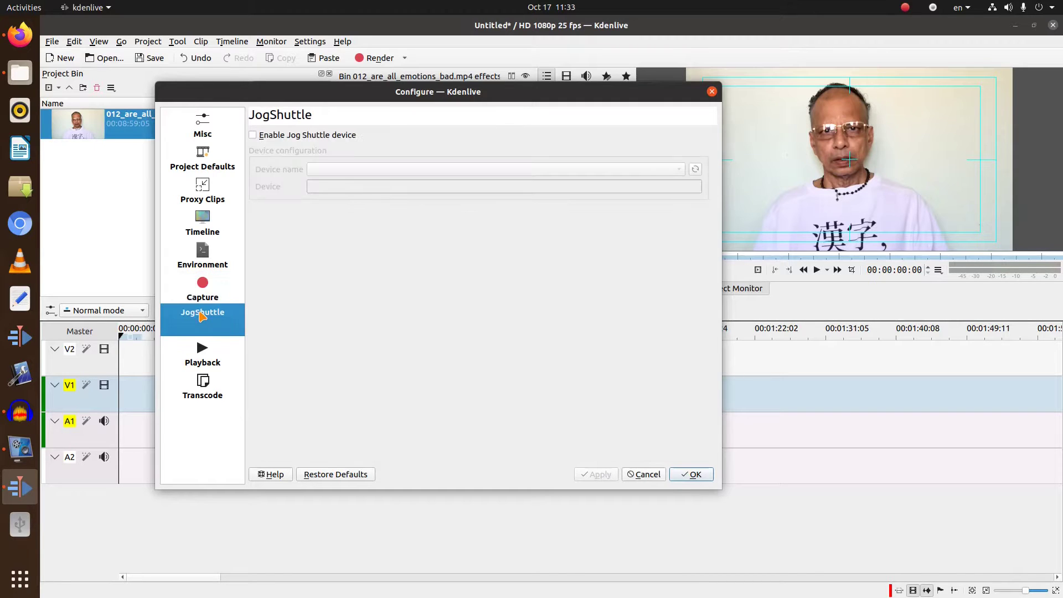
pyautogui.click(209, 362)
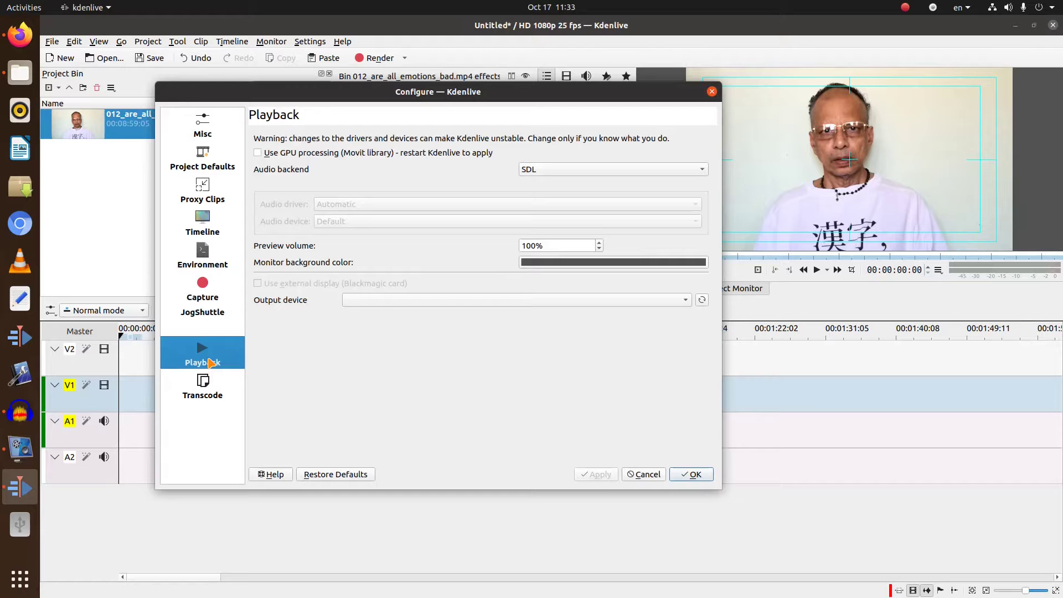
pyautogui.click(211, 390)
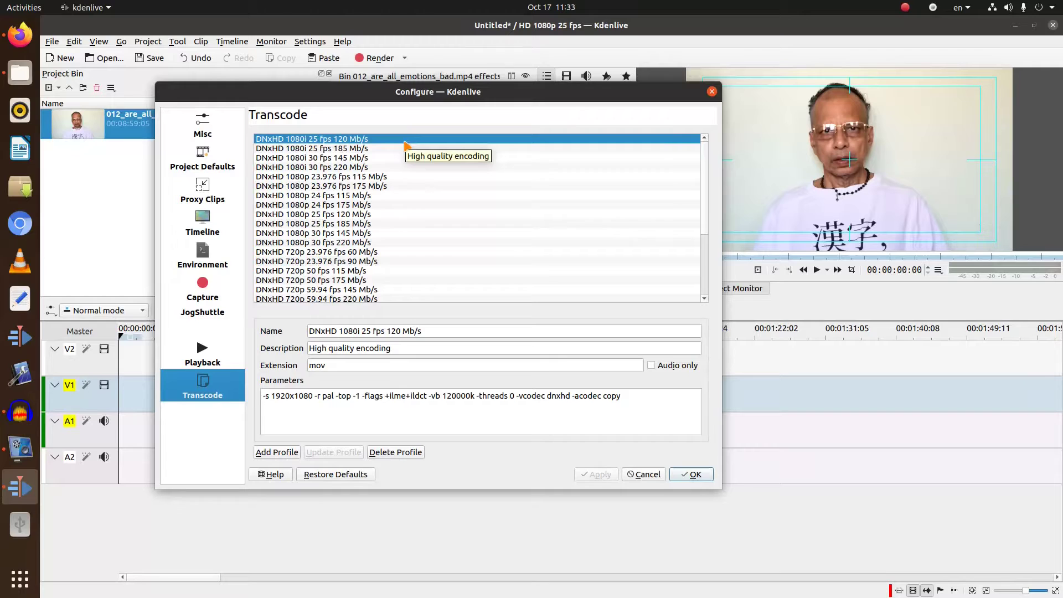
pyautogui.click(499, 331)
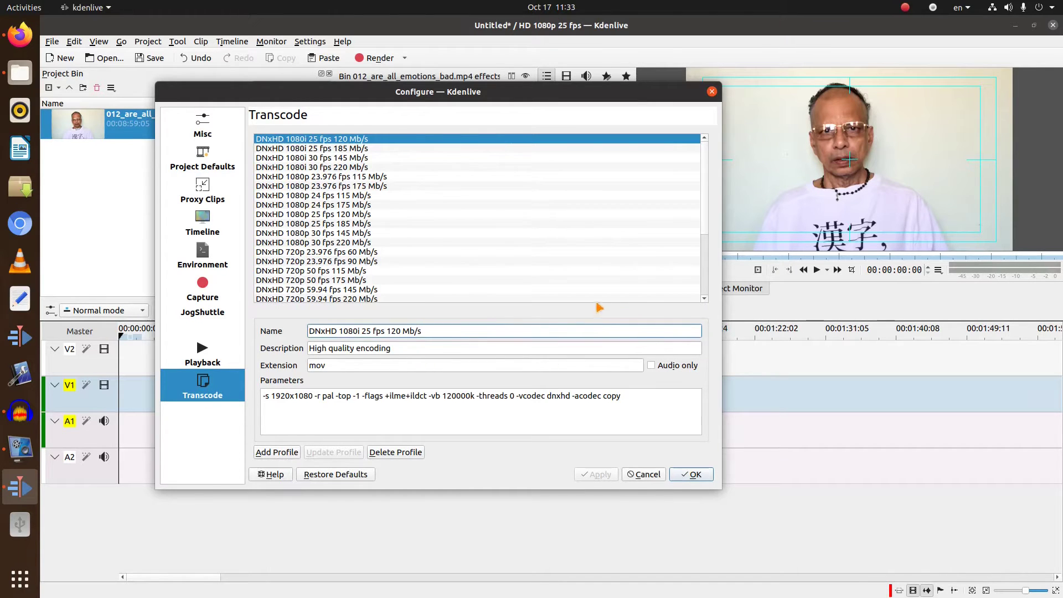
pyautogui.click(708, 479)
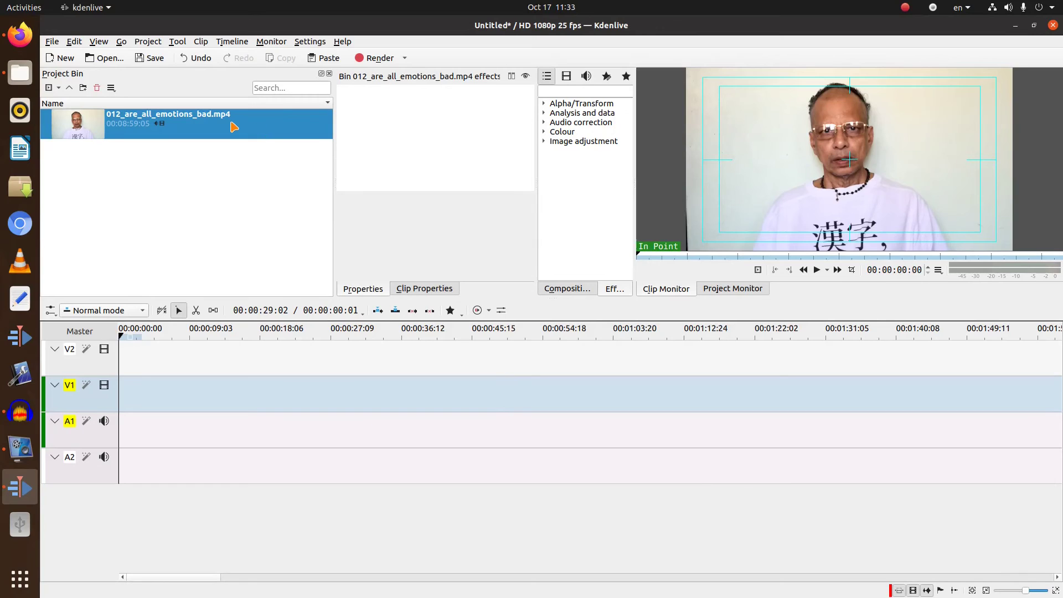
# Step: Place the 012_are_all_emotions_bad.mp4 clip from the project bin at the start of video track V1 with its audio on A1
pyautogui.moveTo(233, 126); pyautogui.dragTo(127, 394)
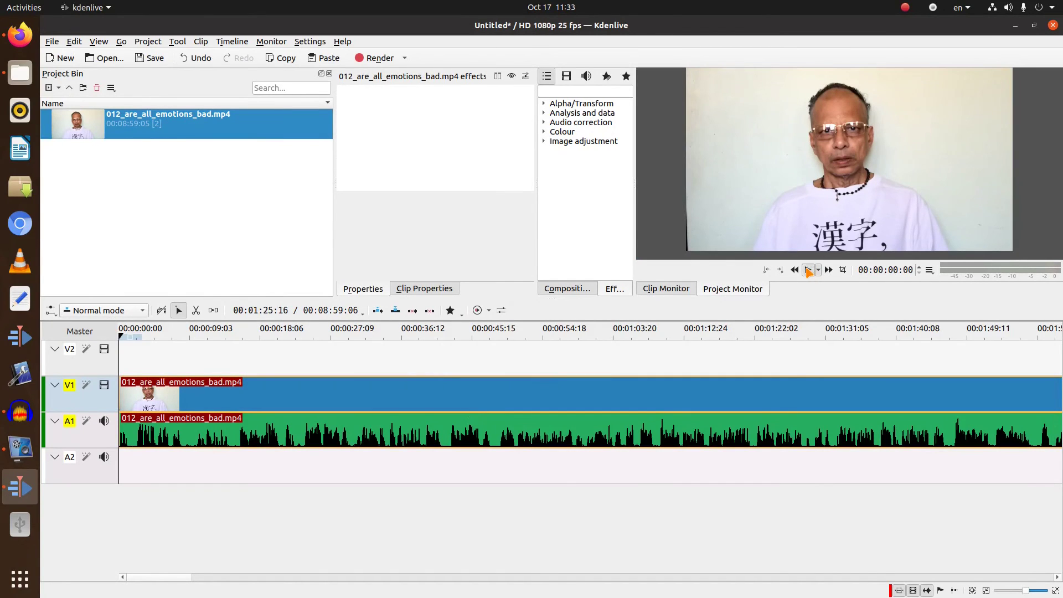